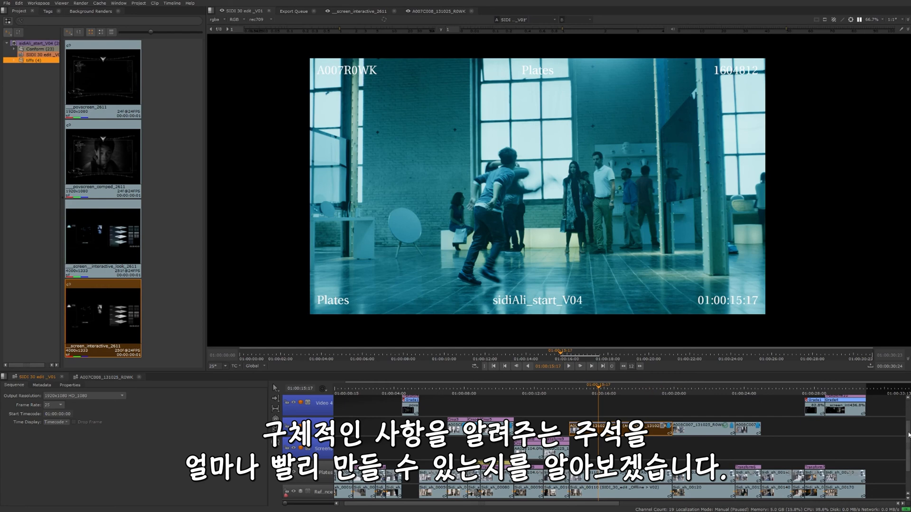
Disable the Video 5 burn-in track and park the playhead on the scanning shot at 01:00:04:21
mouse_move(908, 437)
mouse_down()
mouse_move(907, 417)
mouse_move(907, 433)
mouse_up()
scroll(680, 429, up, 2)
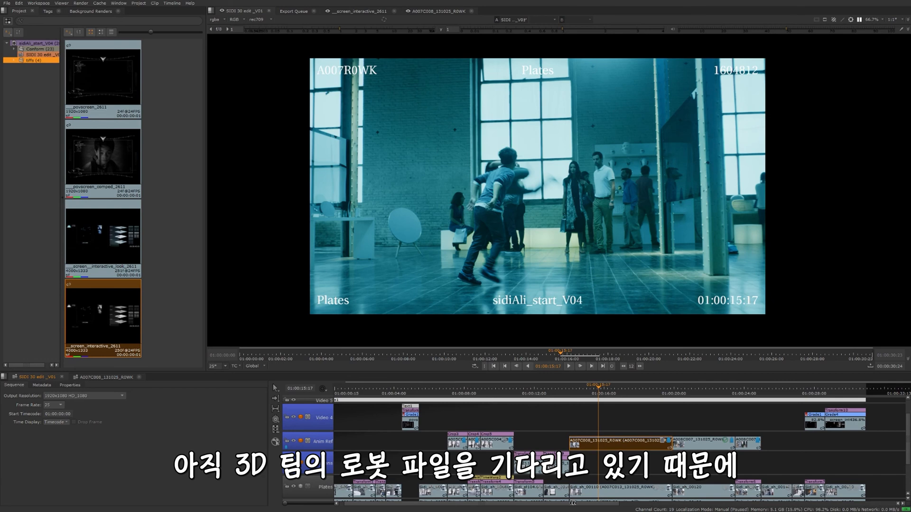
drag(573, 504, 560, 493)
drag(609, 387, 510, 387)
click(421, 390)
click(293, 401)
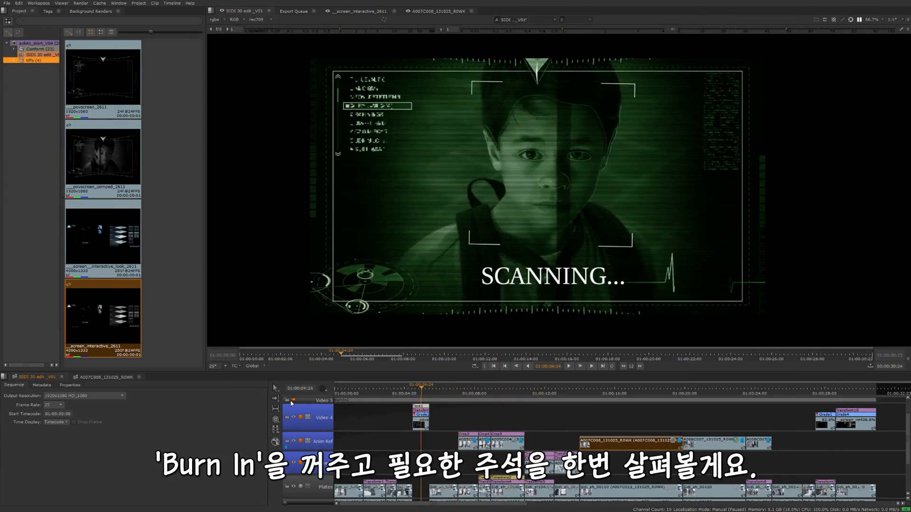
click(408, 390)
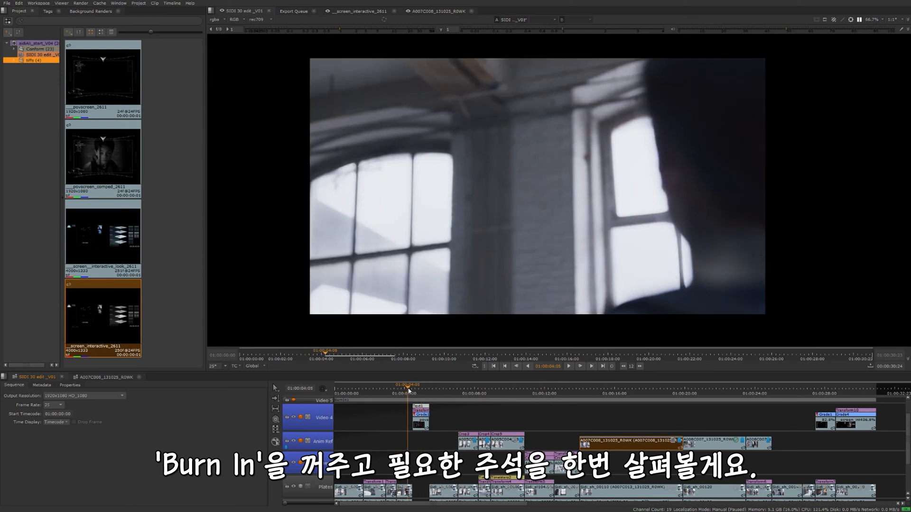
click(420, 389)
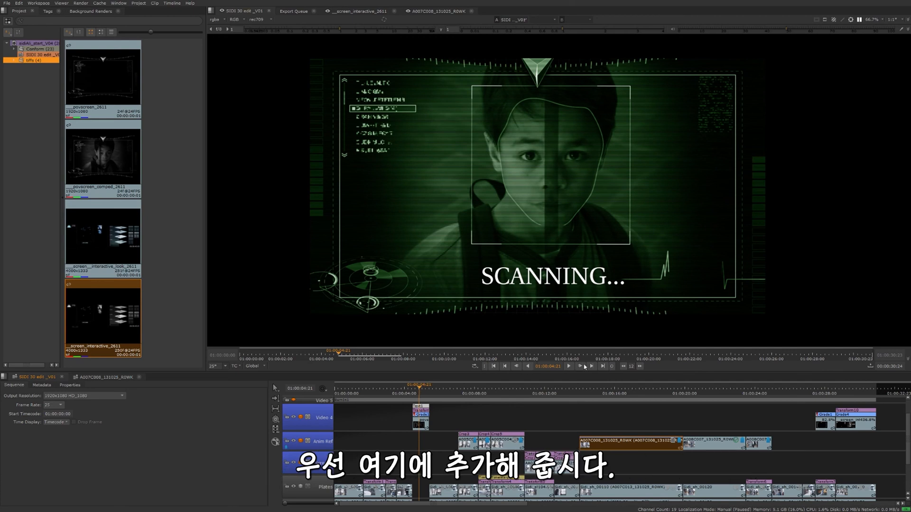
Create a new annotation on the scanning shot, added to the Sequence with the range Current Item
click(842, 20)
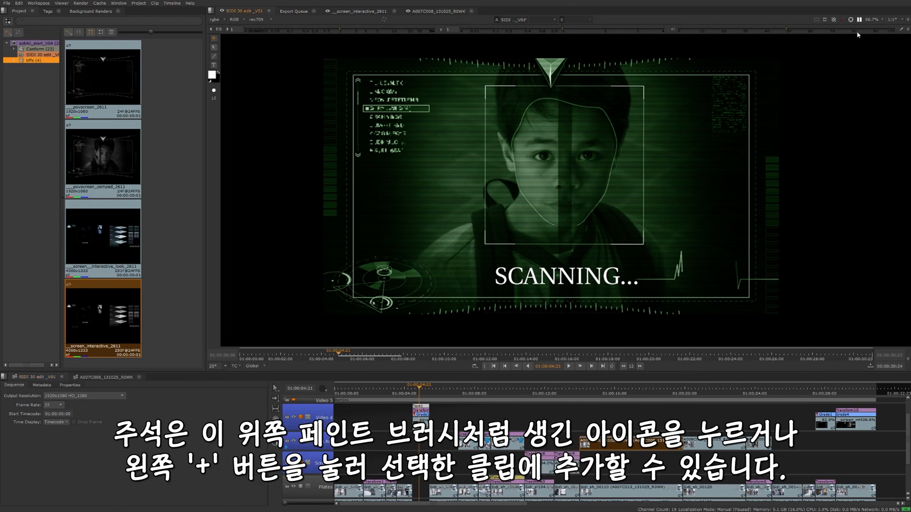
click(214, 40)
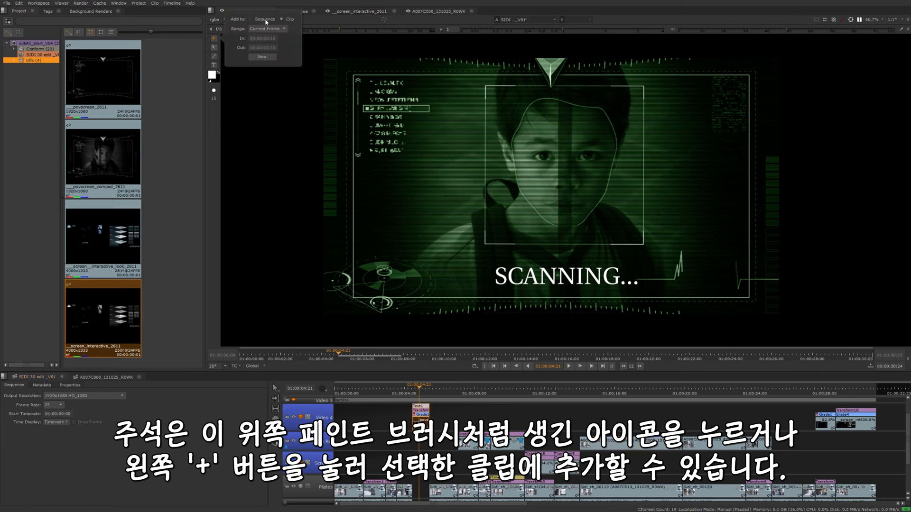
click(251, 19)
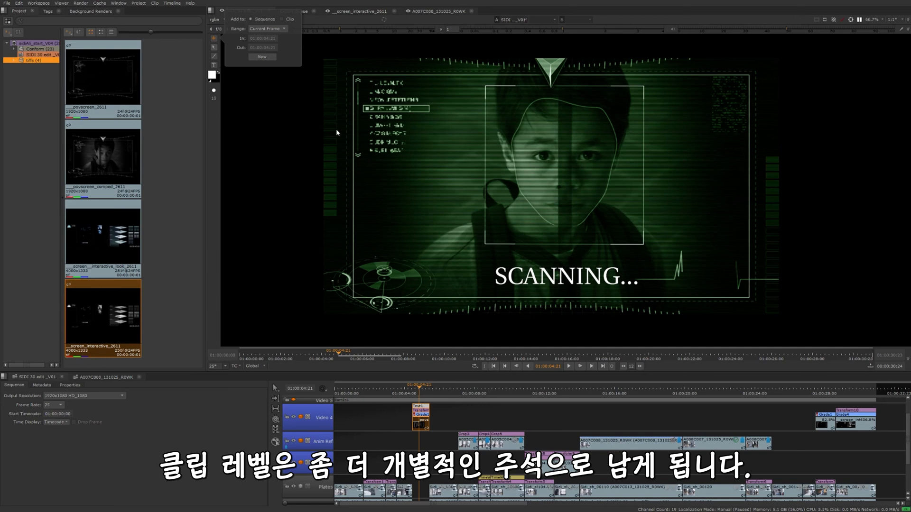
click(269, 29)
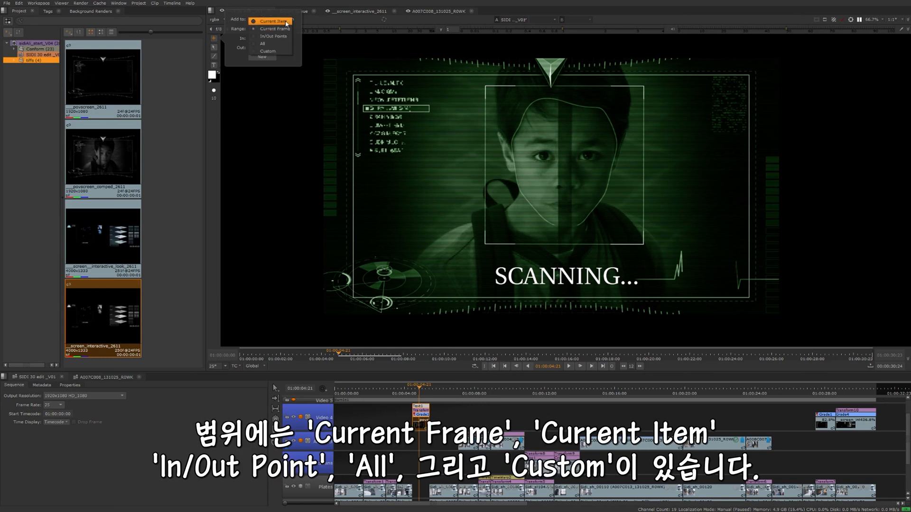
click(286, 22)
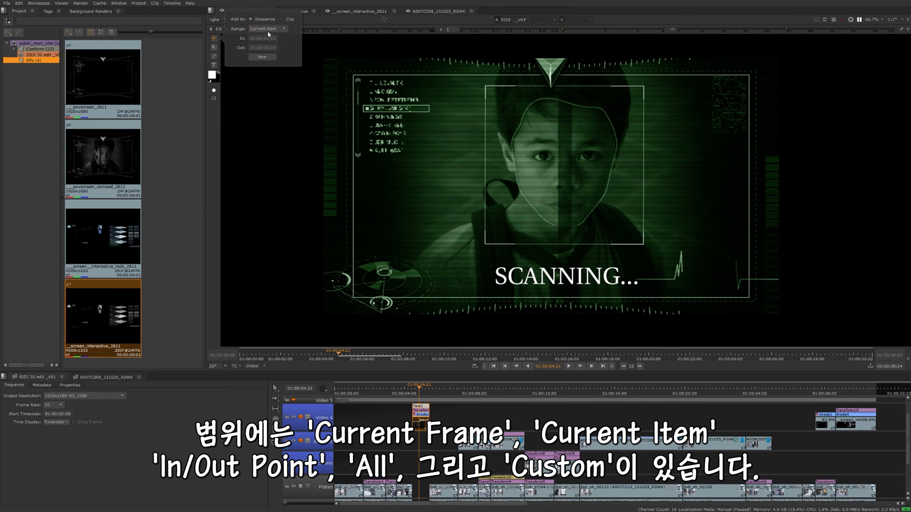
click(268, 32)
click(299, 35)
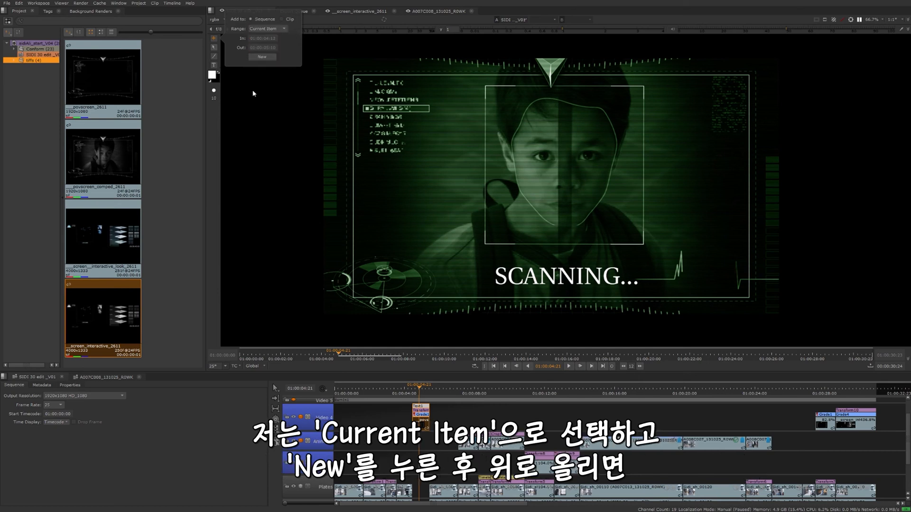
click(264, 56)
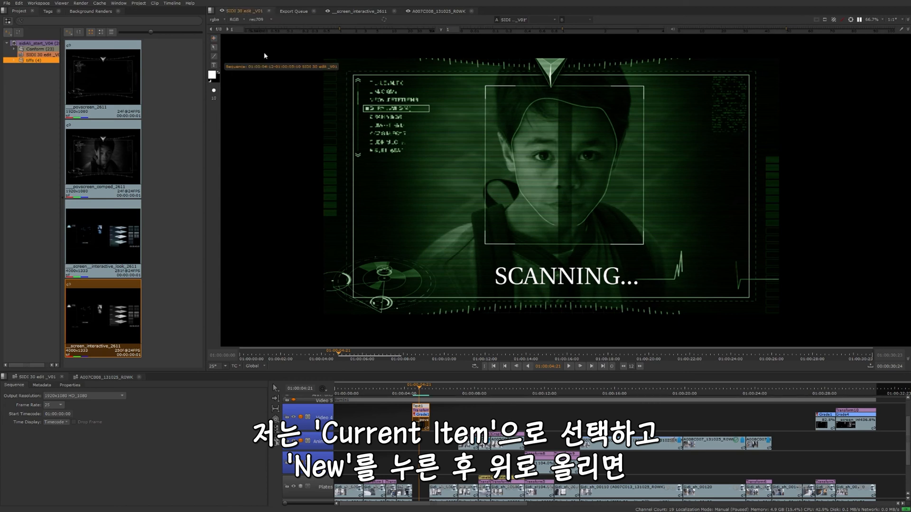
scroll(356, 399, up, 1)
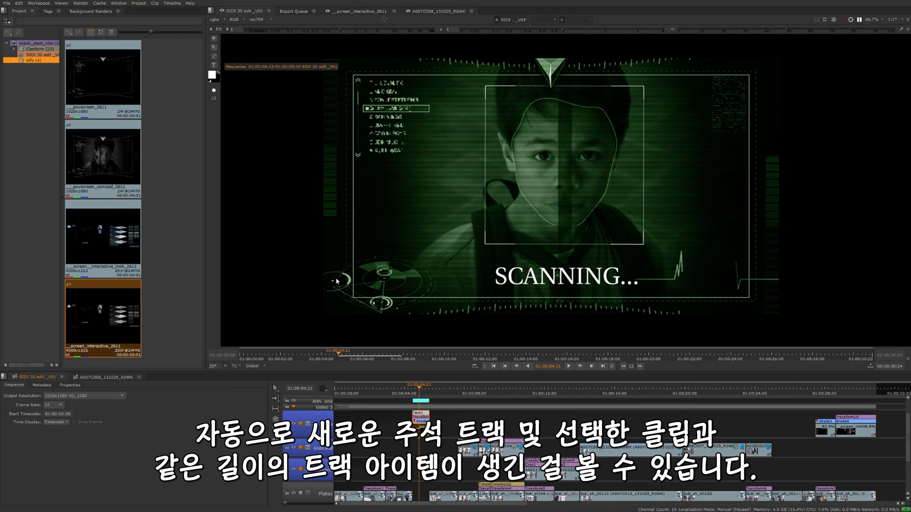
Paint a freehand outline around the whole scanning screen with a yellow, reduced-size brush
click(213, 75)
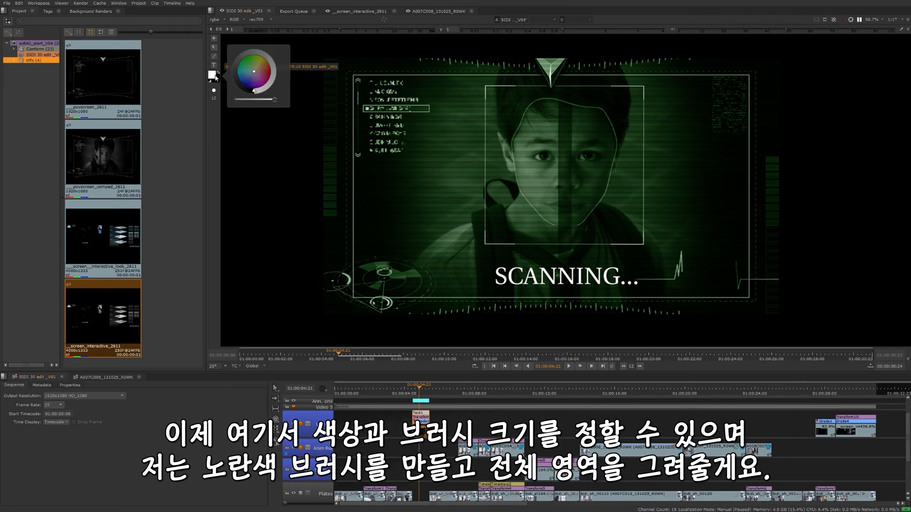
drag(254, 72, 268, 56)
click(214, 90)
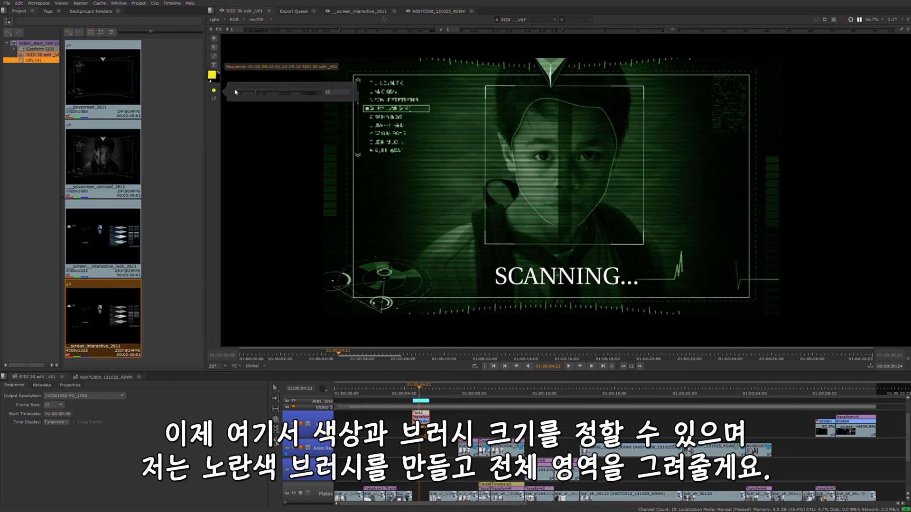
drag(254, 94, 251, 94)
click(215, 57)
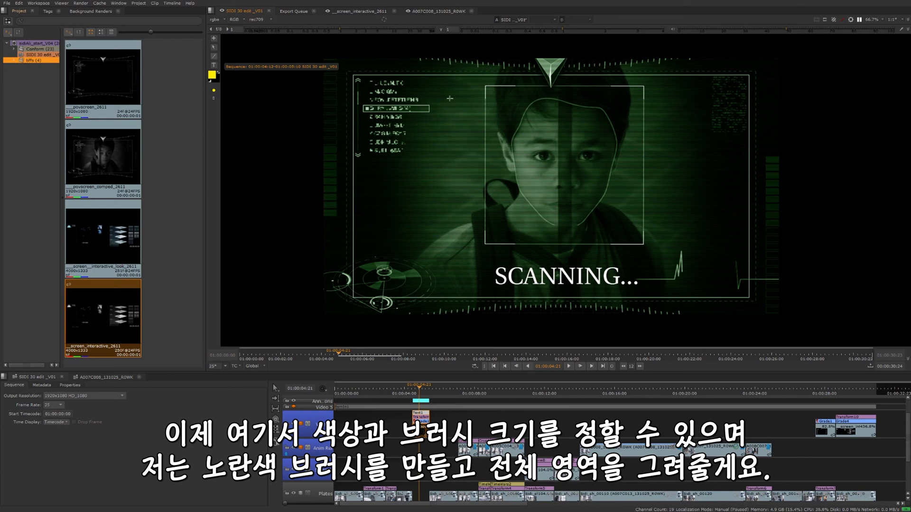
mouse_move(404, 83)
mouse_down()
mouse_move(352, 141)
mouse_move(380, 303)
mouse_move(715, 305)
mouse_move(747, 282)
mouse_move(753, 116)
mouse_move(740, 64)
mouse_move(508, 64)
mouse_move(401, 84)
mouse_up()
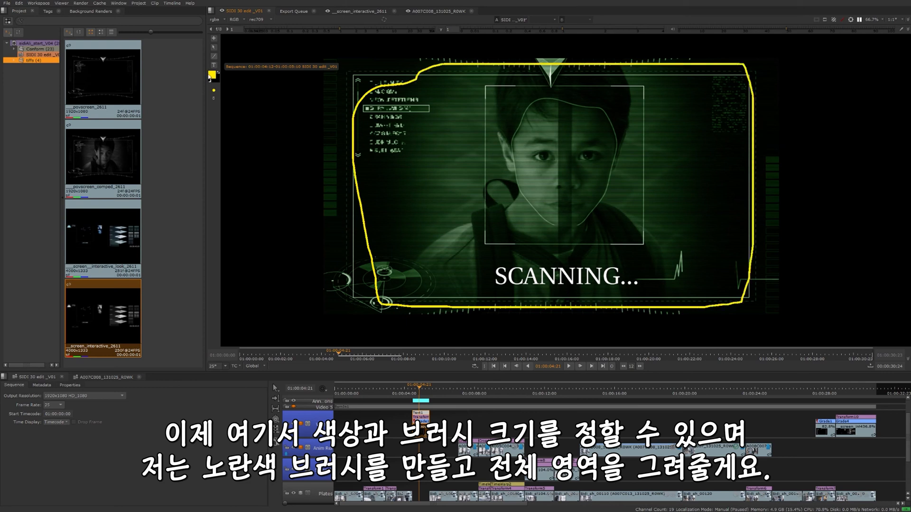
Add the text note "Try different grades" to the annotation and place it beside the boy's shoulder, inside the yellow outline
click(403, 150)
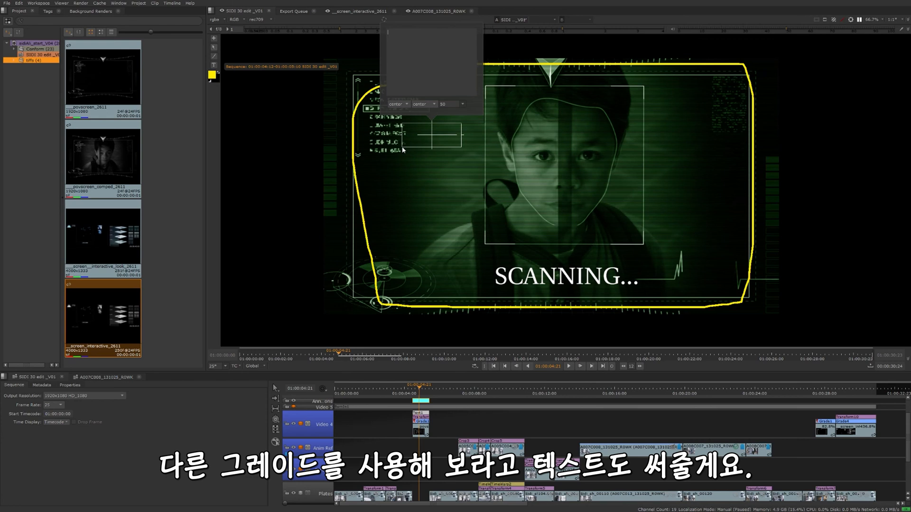
text(Try different grades)
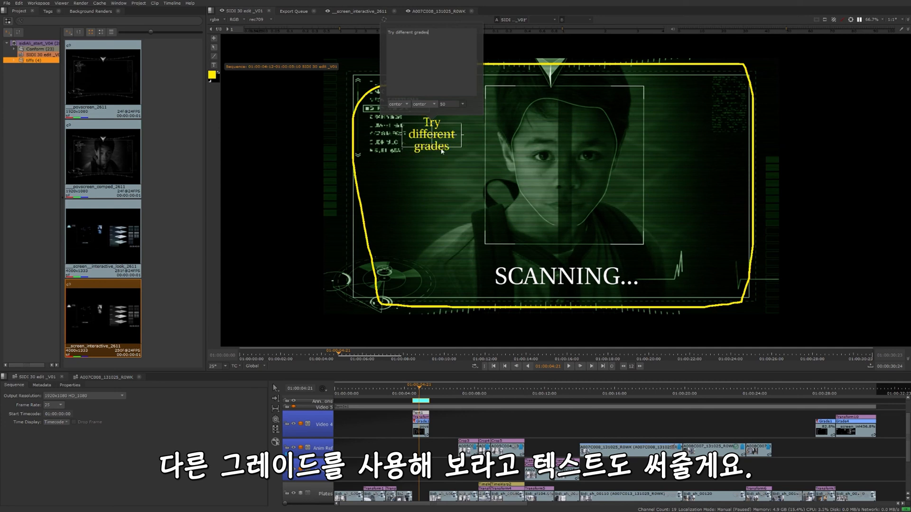
click(441, 151)
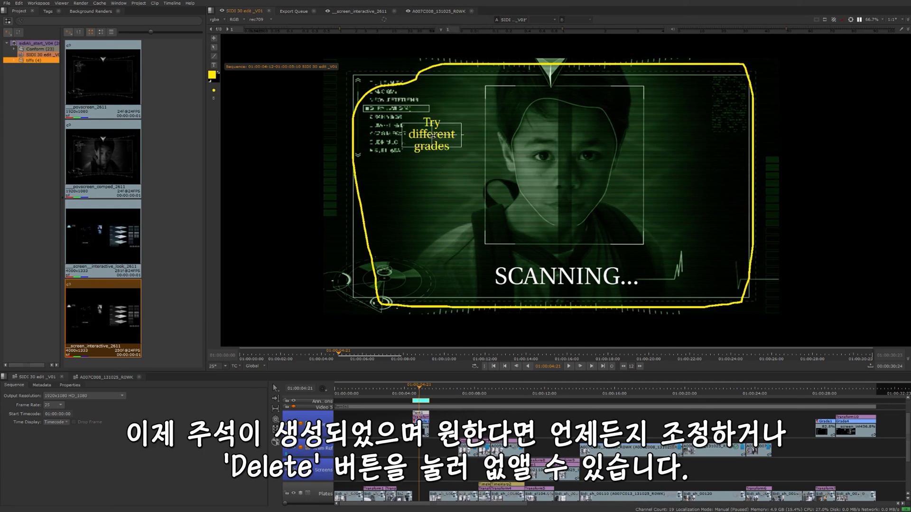
mouse_move(432, 136)
mouse_down()
mouse_move(432, 198)
mouse_move(496, 192)
mouse_move(436, 193)
mouse_up()
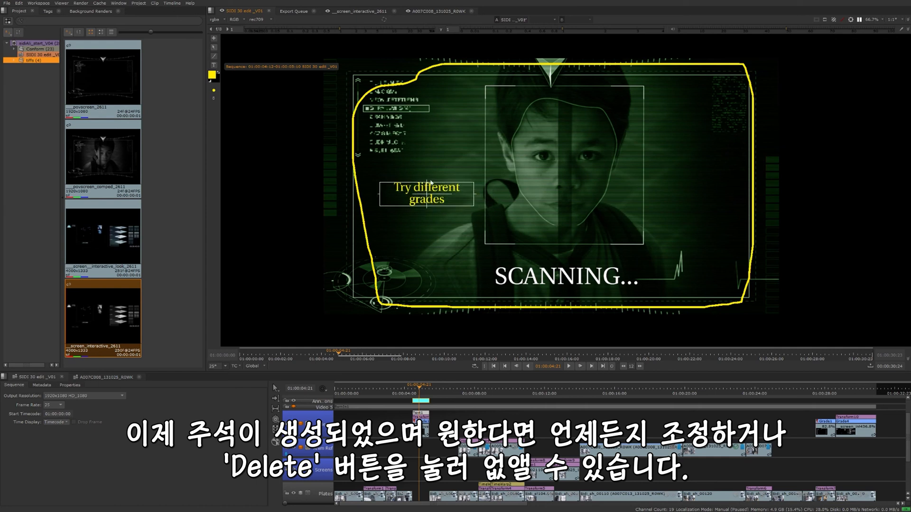
click(449, 151)
Delete the yellow outline stroke and undo the deletion
click(425, 72)
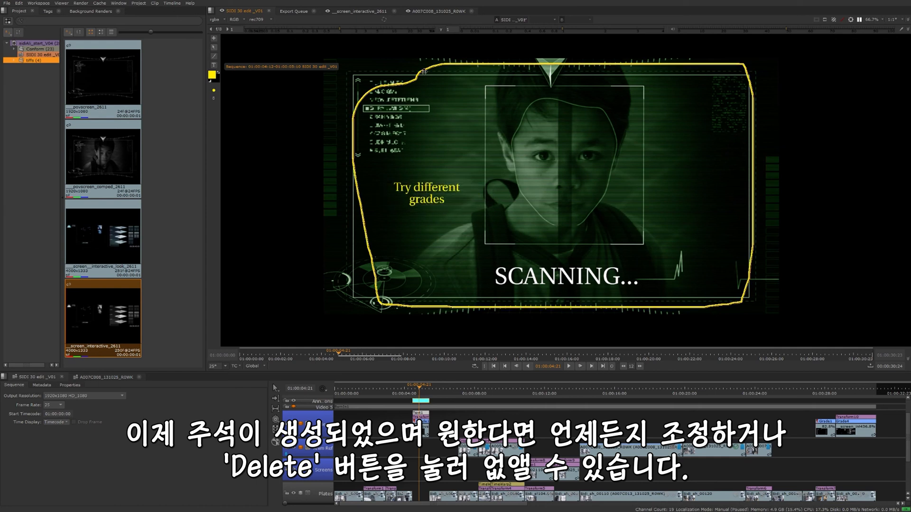
key(Delete)
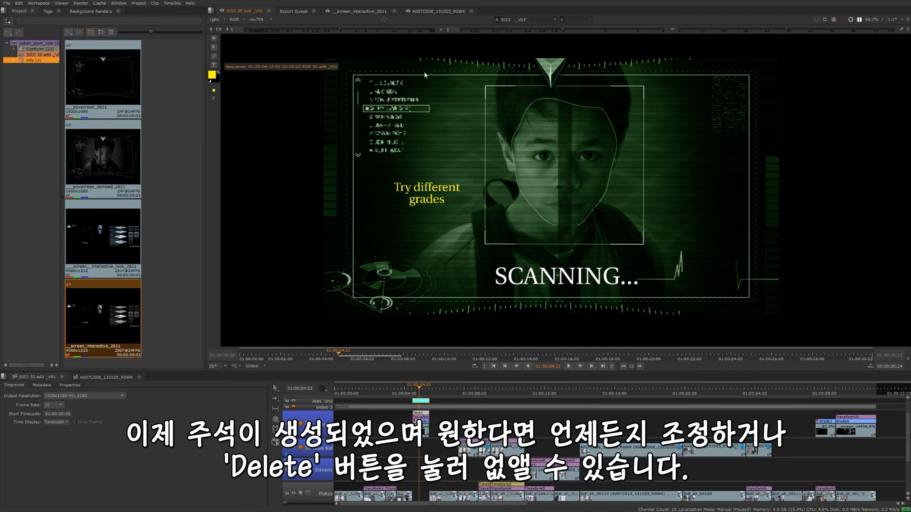
key(ctrl+z)
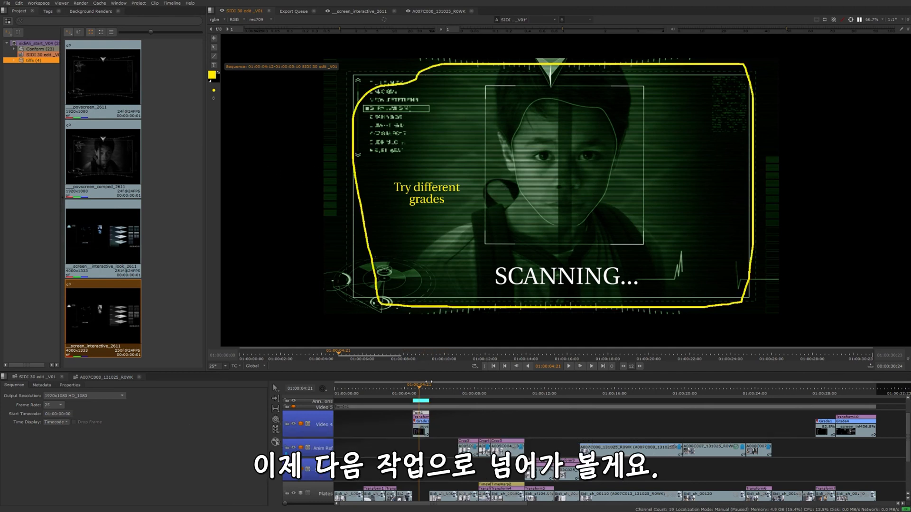
Add a Sequence annotation with the range Current Item to the Anim Ref shot at 01:00:07:21 and set the colour to red
click(438, 388)
drag(438, 388, 473, 395)
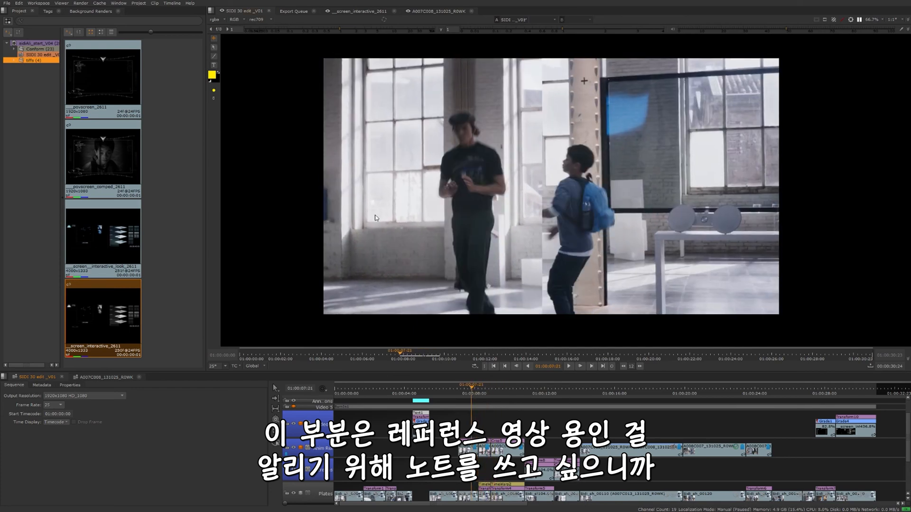
click(214, 39)
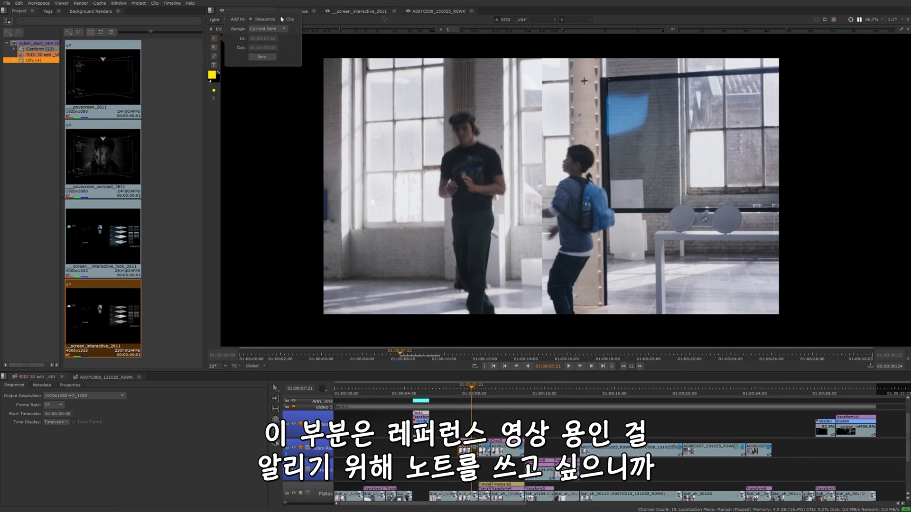
click(214, 75)
click(213, 75)
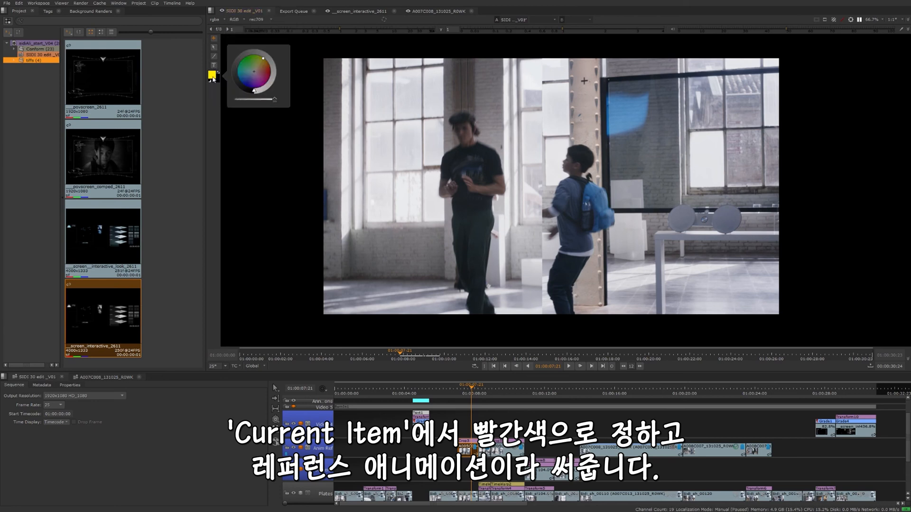
click(270, 74)
Add the red text note "Reference Animation" and place it on the wall below the large window, beside the man
click(417, 184)
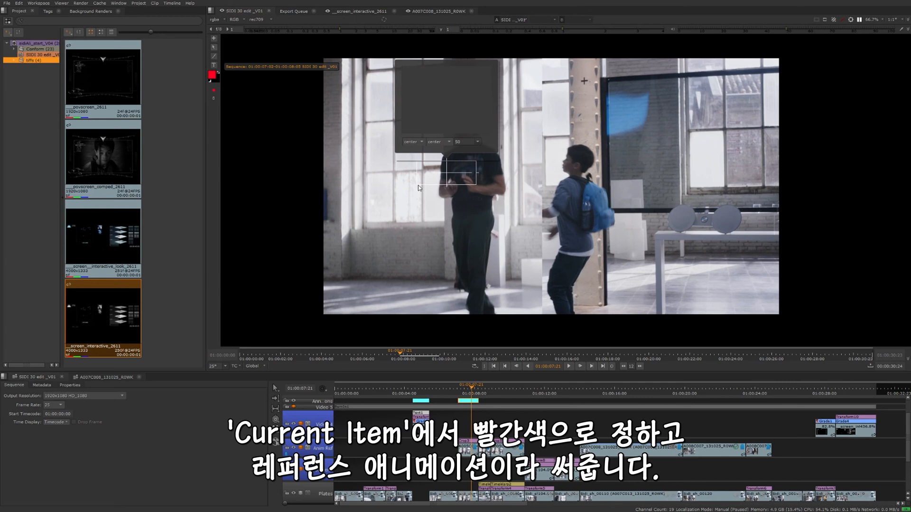
text(Reference)
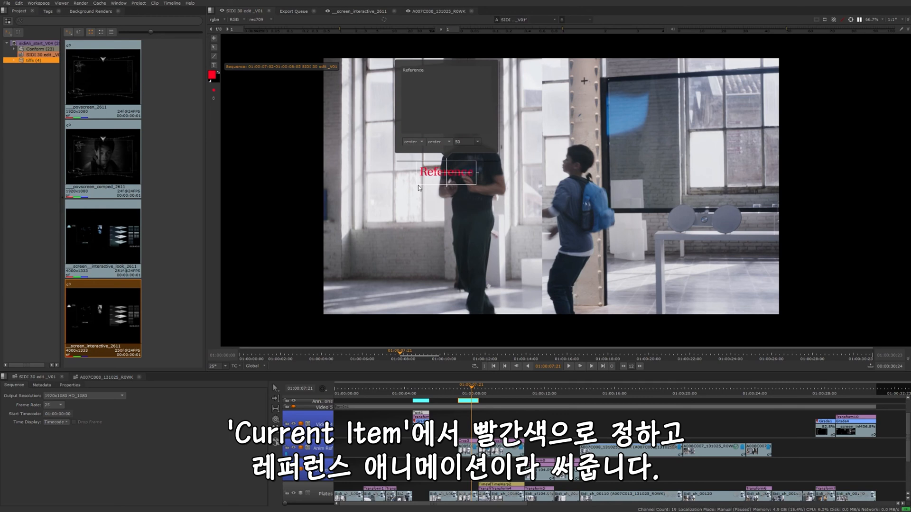
text( Animation)
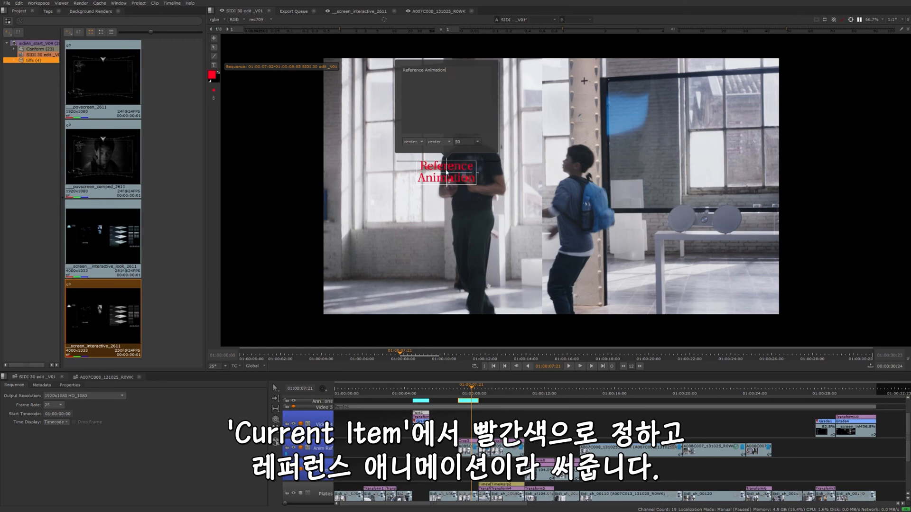
mouse_move(449, 167)
mouse_down()
mouse_move(368, 272)
mouse_move(385, 247)
mouse_move(392, 254)
mouse_up()
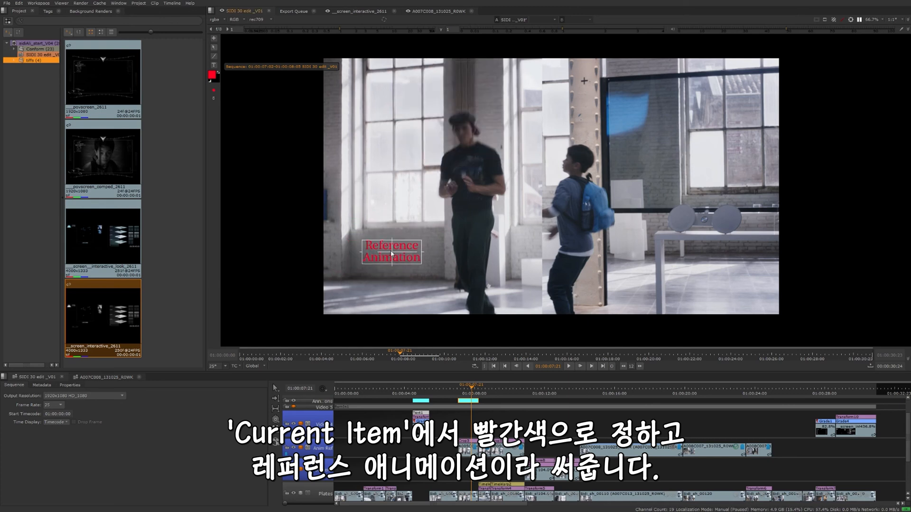
At 01:00:18:12, set up an annotation on the Anim Ref clip with Add to Clip and the range Current Item
mouse_move(478, 400)
mouse_down()
mouse_move(464, 401)
mouse_move(475, 401)
mouse_move(470, 388)
mouse_move(472, 401)
mouse_move(494, 393)
mouse_move(683, 398)
mouse_move(658, 395)
mouse_up()
click(468, 388)
click(484, 392)
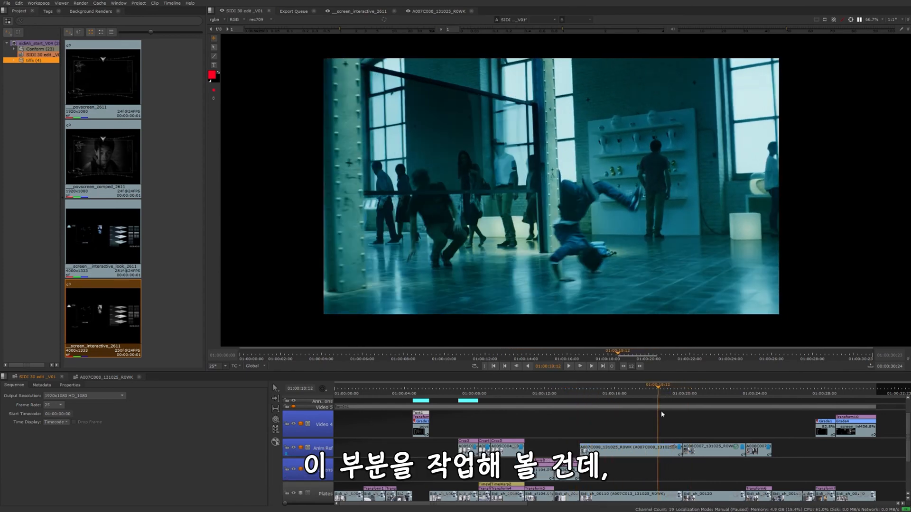
click(659, 448)
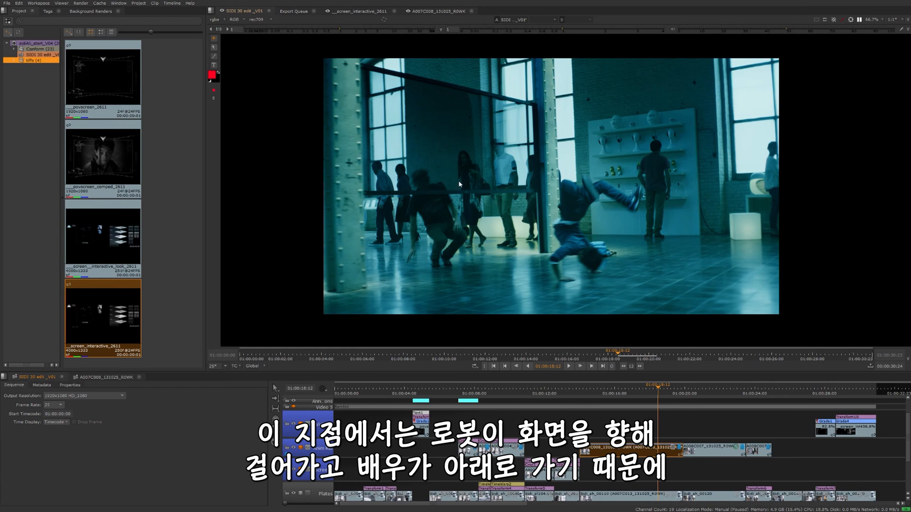
click(213, 40)
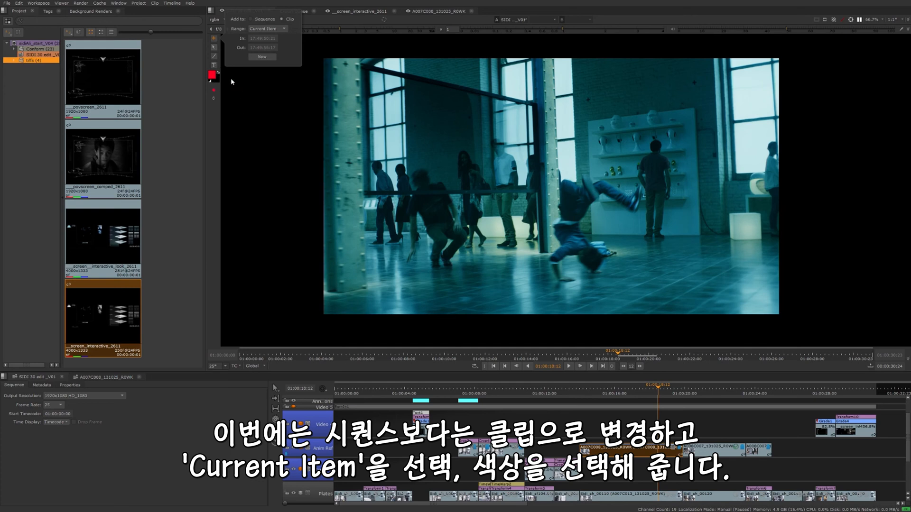
Set the annotation colour to yellow and draw a loop around the dark crouching figure behind the glass panel
click(213, 75)
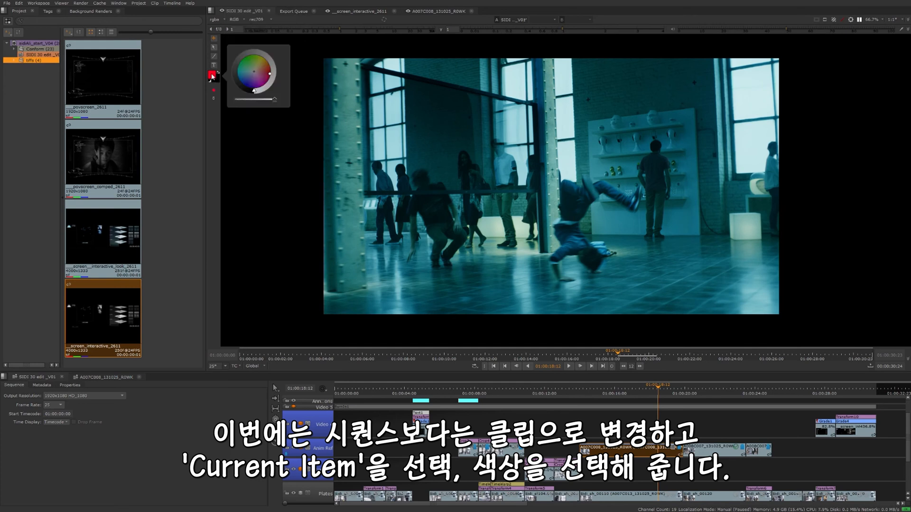
click(266, 56)
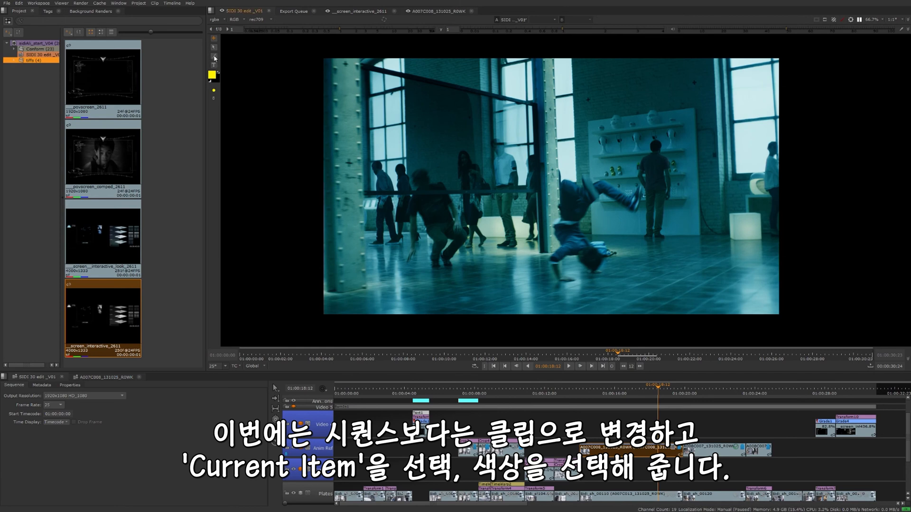
mouse_move(433, 141)
mouse_down()
mouse_move(389, 180)
mouse_move(390, 241)
mouse_move(432, 285)
mouse_move(485, 265)
mouse_move(503, 191)
mouse_move(483, 138)
mouse_move(443, 127)
mouse_move(422, 149)
mouse_up()
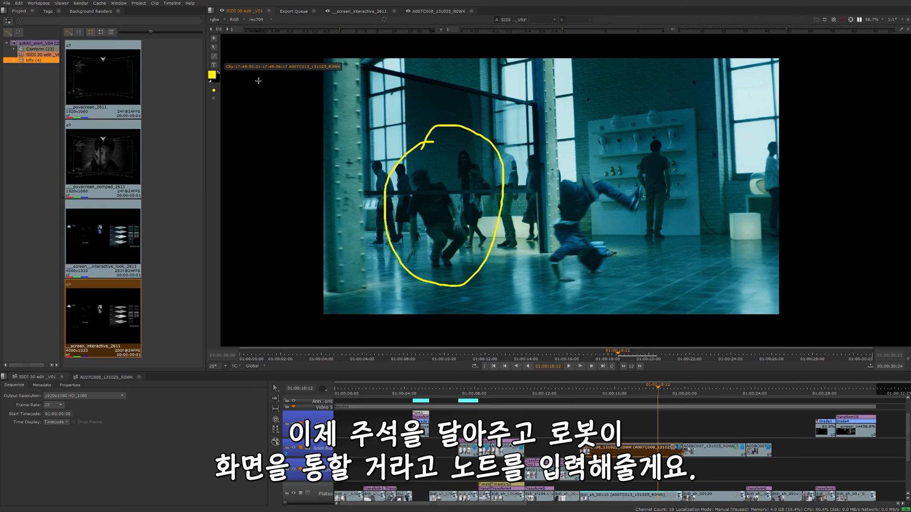
Add the text note "Robot will walk through screen", widen its box to fit two lines and place it just above the yellow loop
click(386, 86)
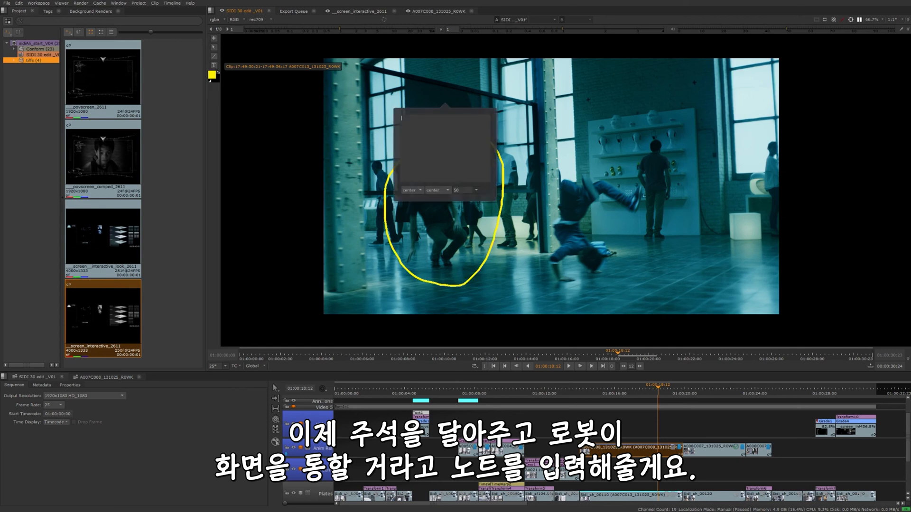
text(Robo)
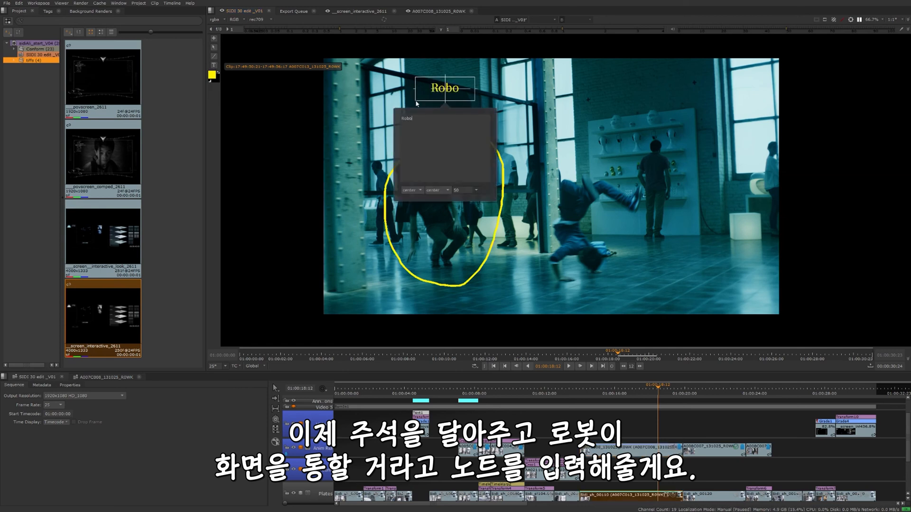
text(t will walk th)
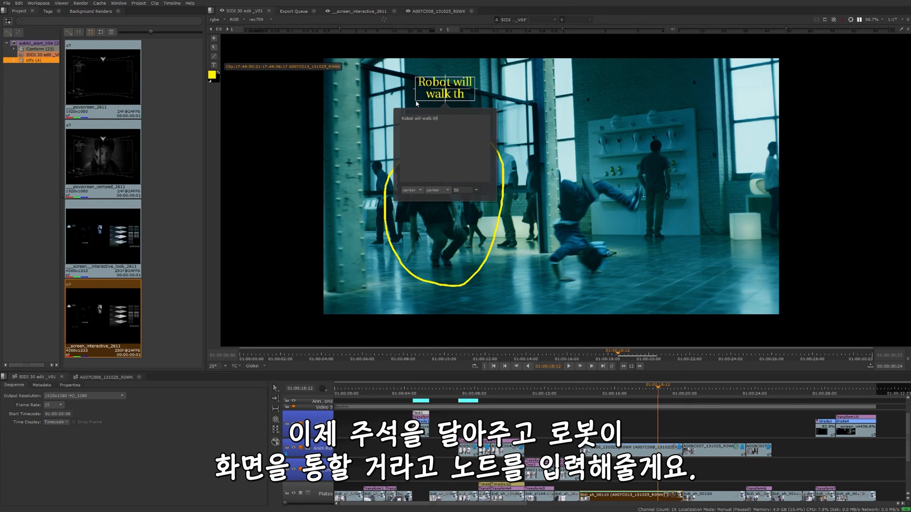
text(rough screen)
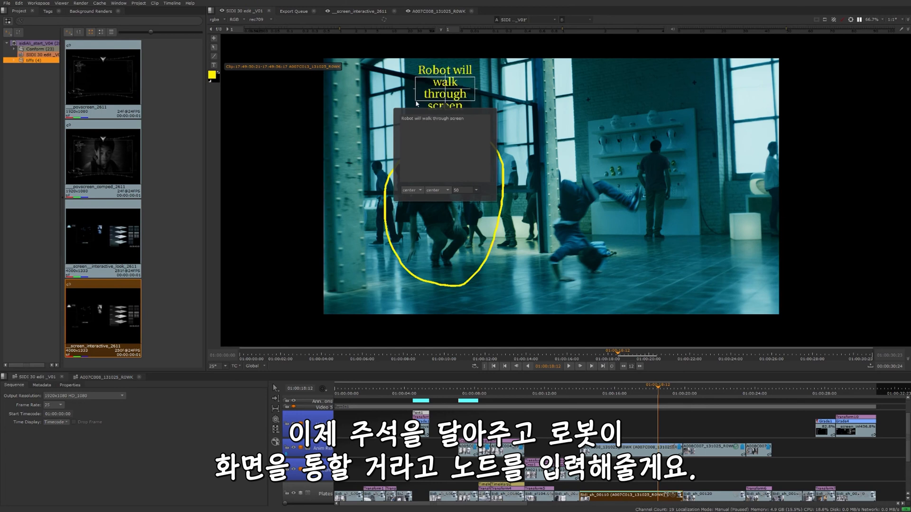
drag(475, 88, 506, 88)
drag(461, 89, 451, 105)
At 01:00:18:10, delete the yellow loop and the "Robot will walk through screen" note from the clip annotation
drag(677, 395, 657, 394)
click(621, 421)
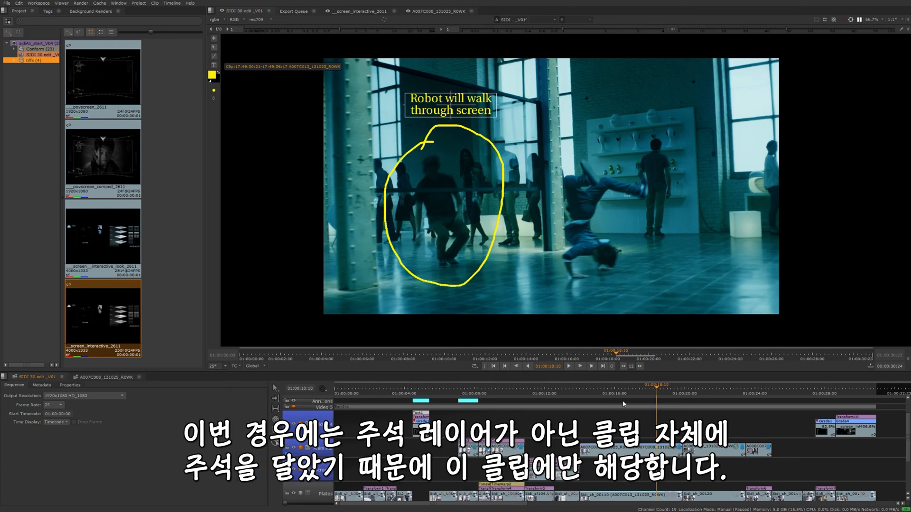
click(616, 497)
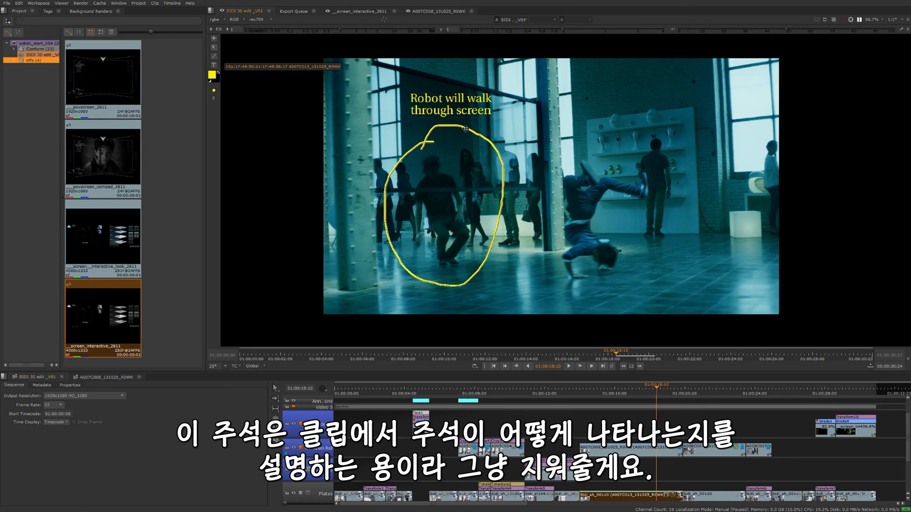
click(466, 129)
key(Delete)
click(464, 110)
key(Delete)
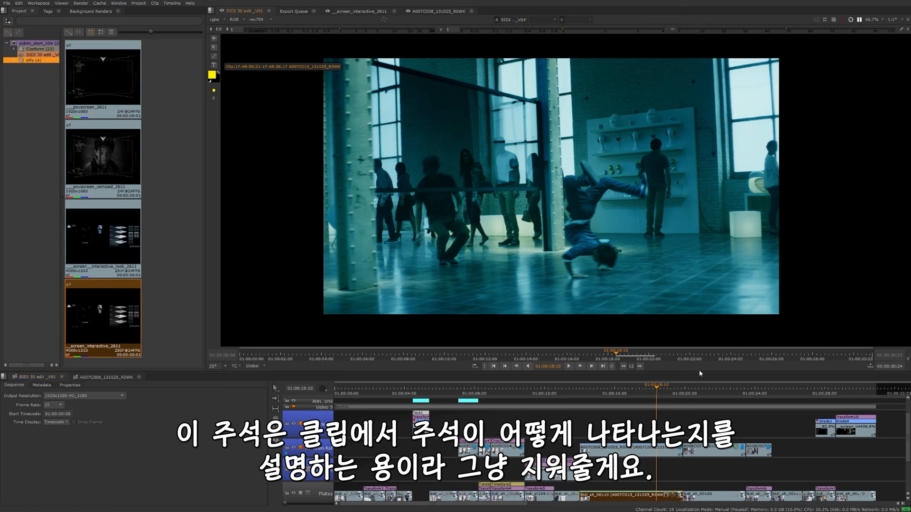
Open the Plates clip under the playhead in its own Timeline View, delete its annotation and close that timeline
click(638, 451)
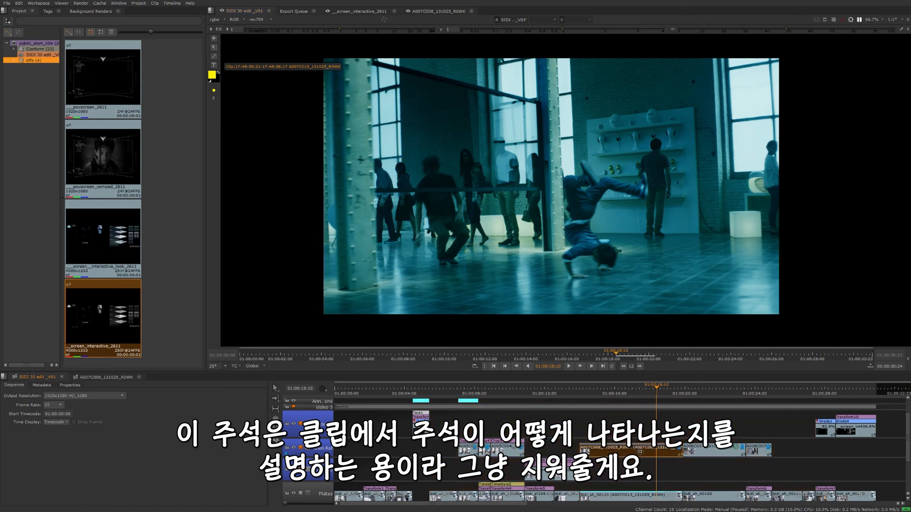
right_click(641, 497)
mouse_move(678, 373)
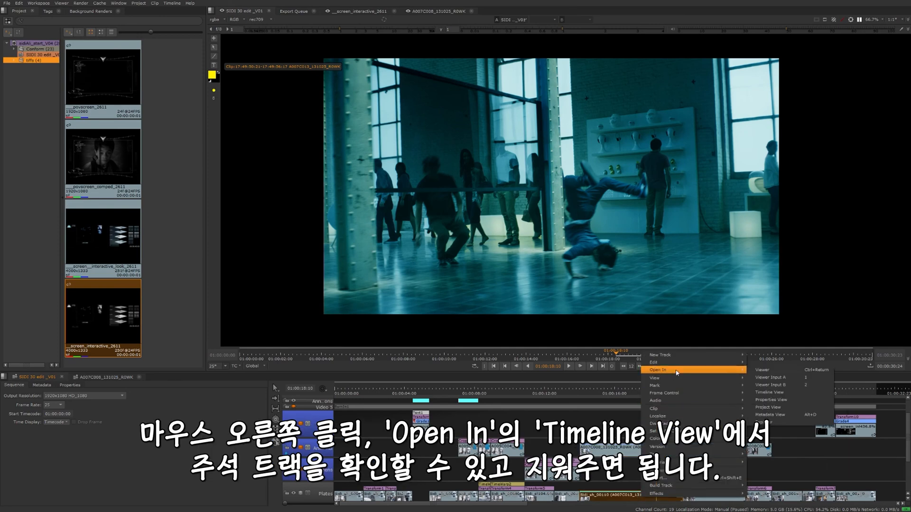
click(779, 394)
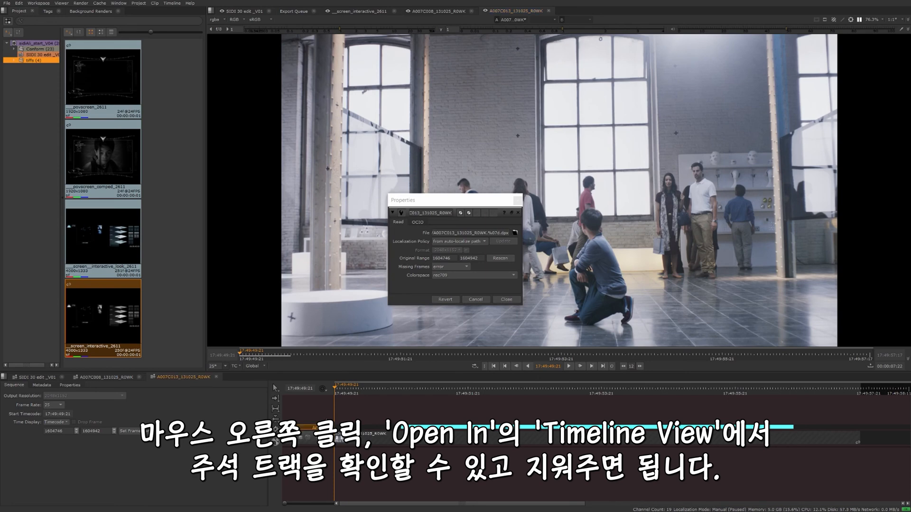
key(Delete)
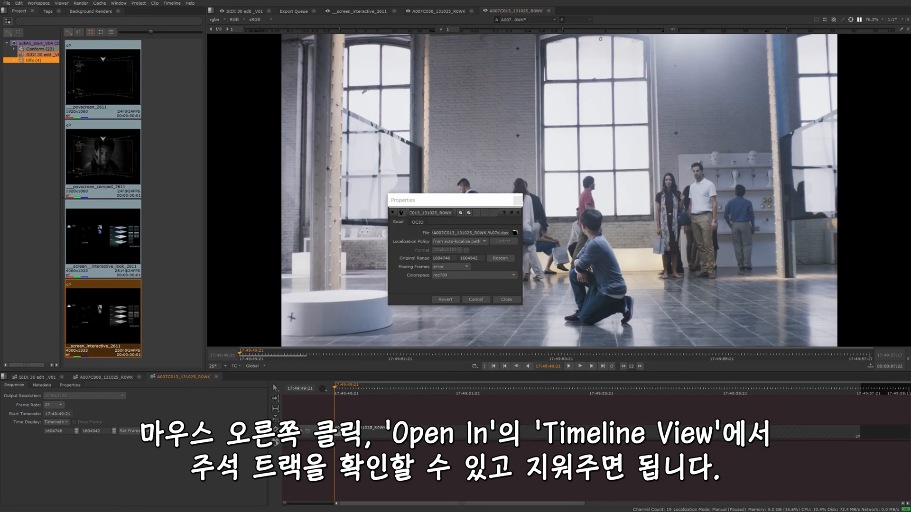
click(216, 376)
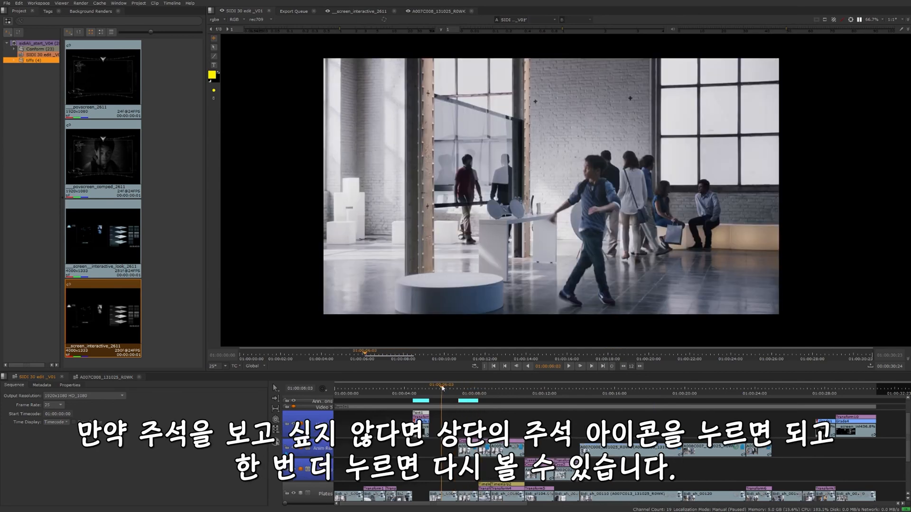
Go to the scanning shot at 01:00:04:18 and toggle the annotation display off and on, leaving the annotations hidden
drag(443, 388, 417, 388)
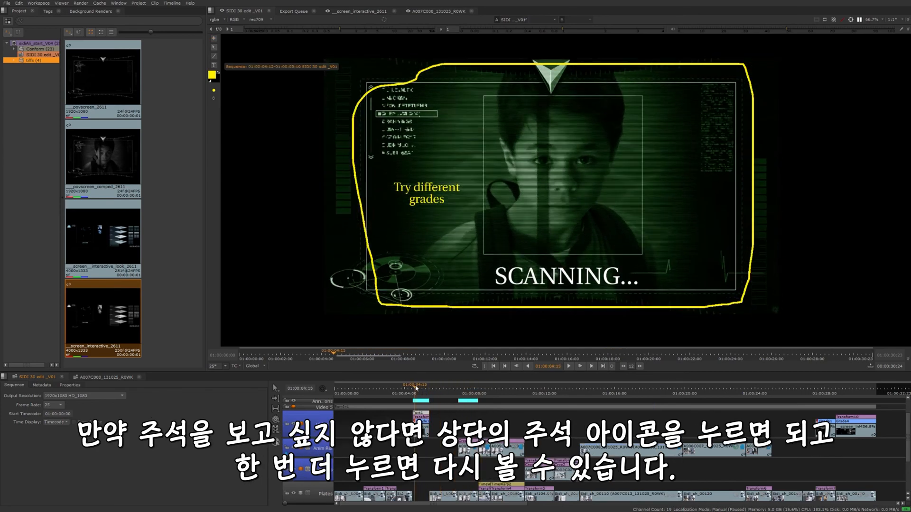
click(842, 19)
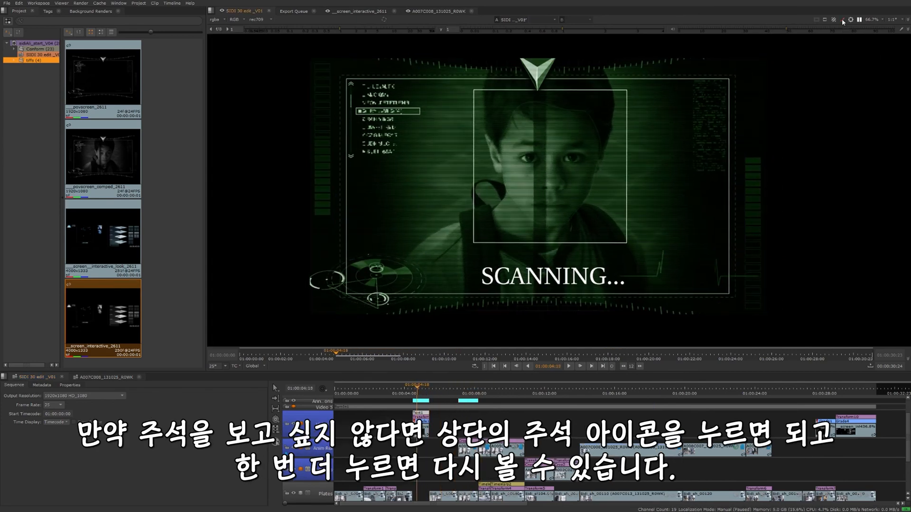
click(842, 19)
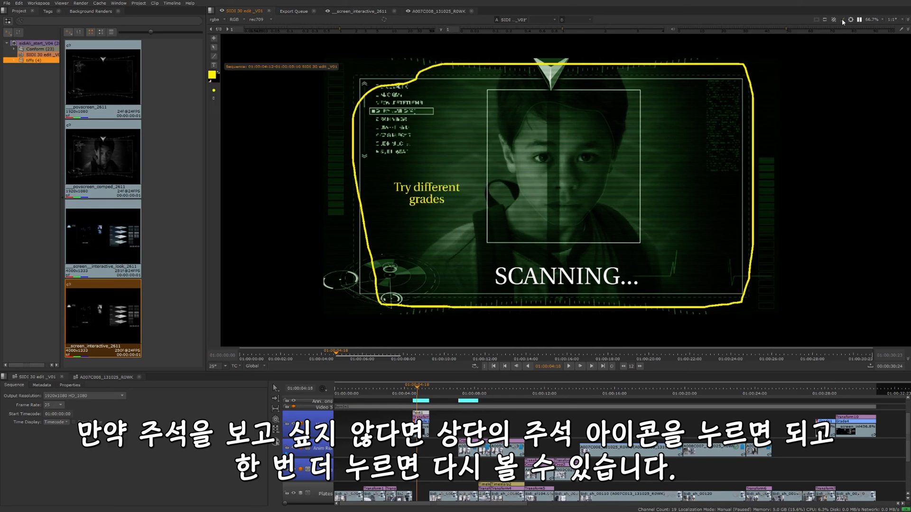
click(841, 18)
click(842, 18)
click(842, 19)
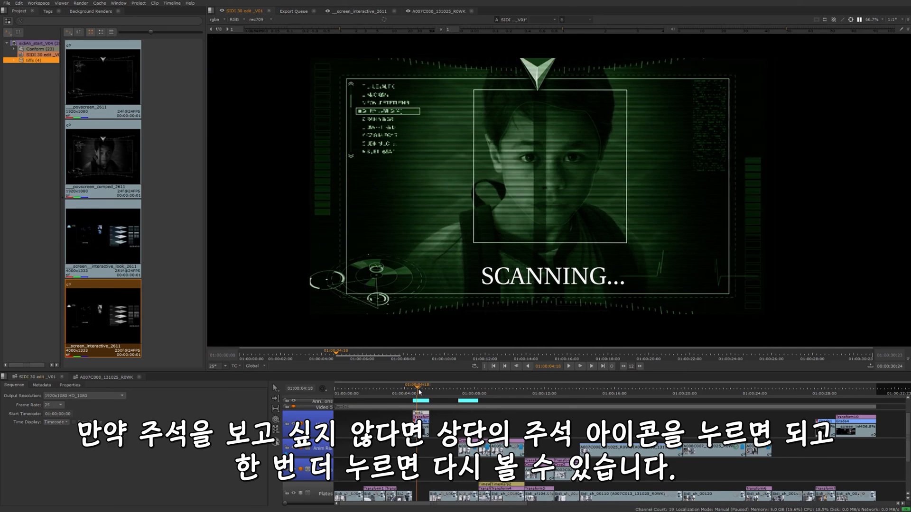
Show the annotations again at 01:00:30:01 and outline the transparent display panel in yellow as a Sequence annotation with the range Current Item
drag(419, 392, 863, 400)
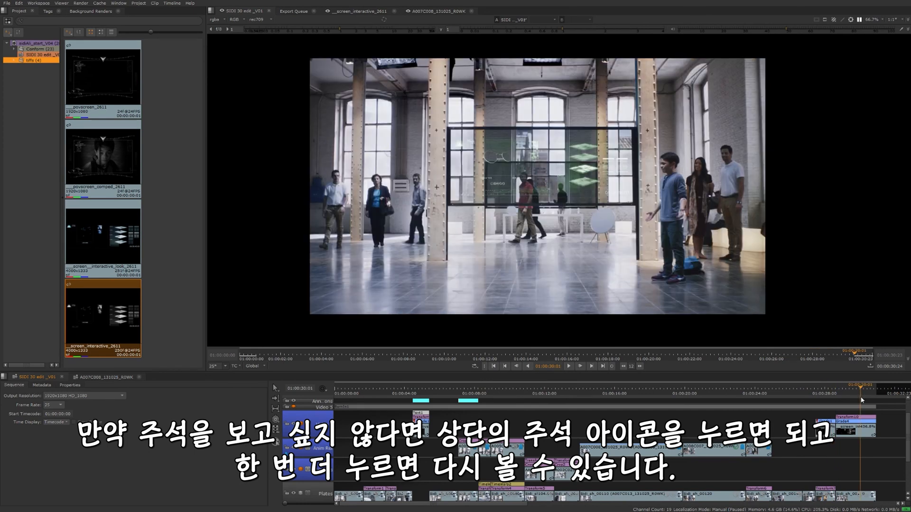
click(843, 19)
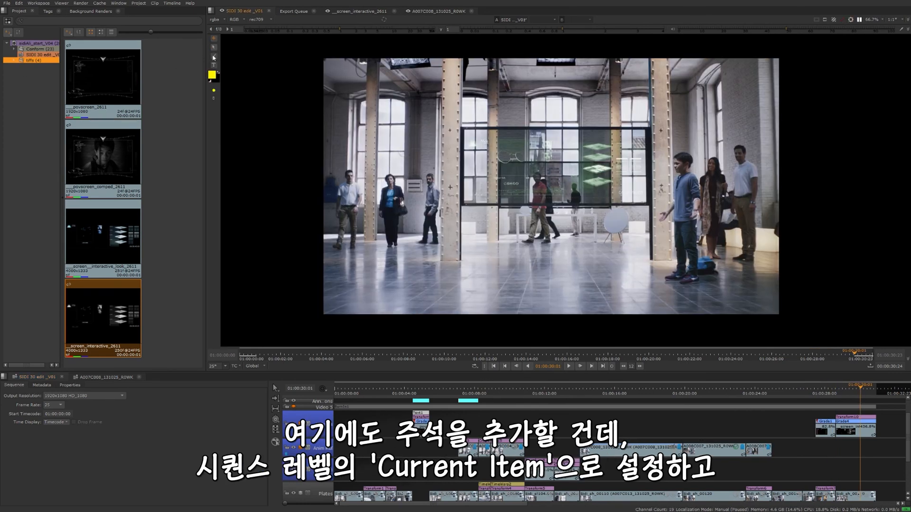
click(218, 38)
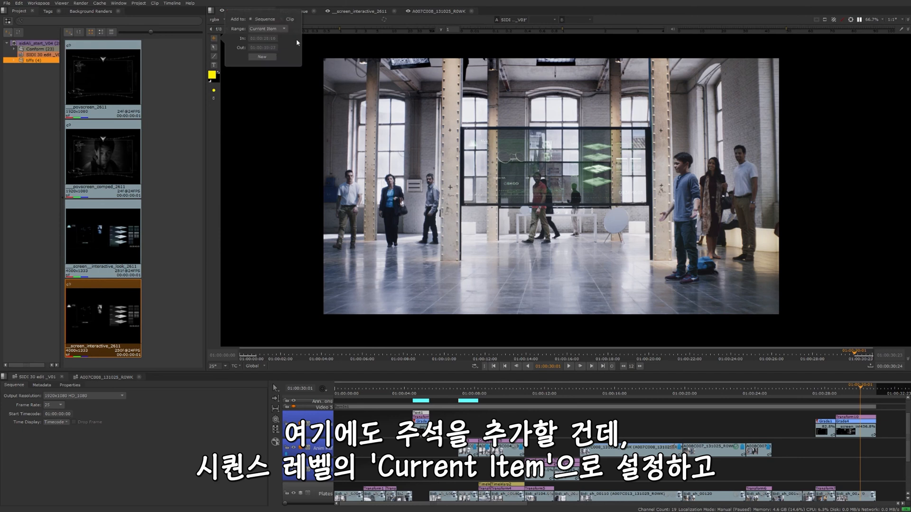
click(215, 58)
mouse_move(472, 123)
mouse_down()
mouse_move(440, 136)
mouse_move(452, 191)
mouse_move(516, 210)
mouse_move(652, 206)
mouse_move(663, 138)
mouse_move(594, 117)
mouse_move(468, 125)
mouse_up()
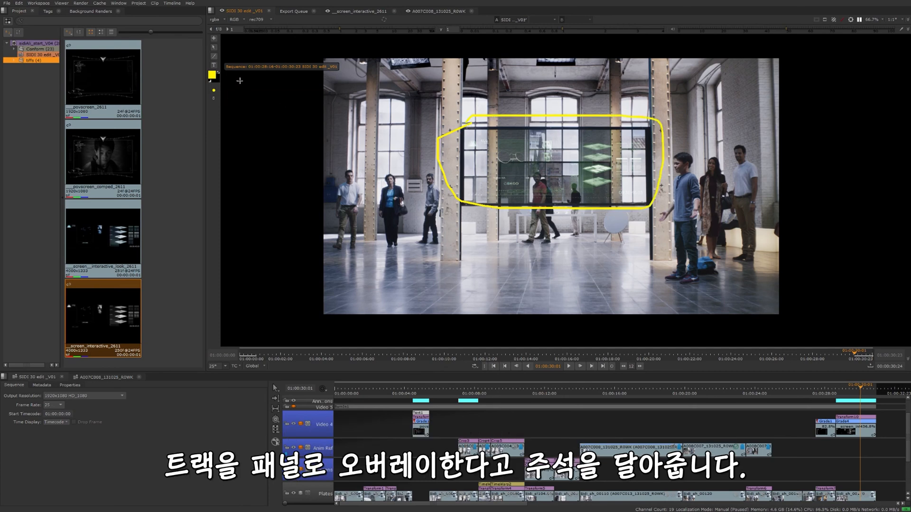
Add the yellow text note "Track overlay to panel", widen its box and place it just above the yellow panel outline
click(453, 90)
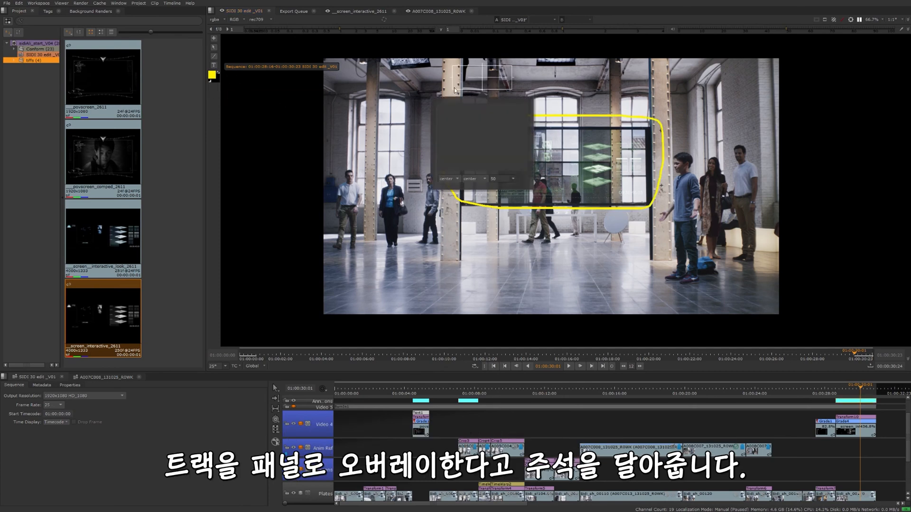
text(Track ove)
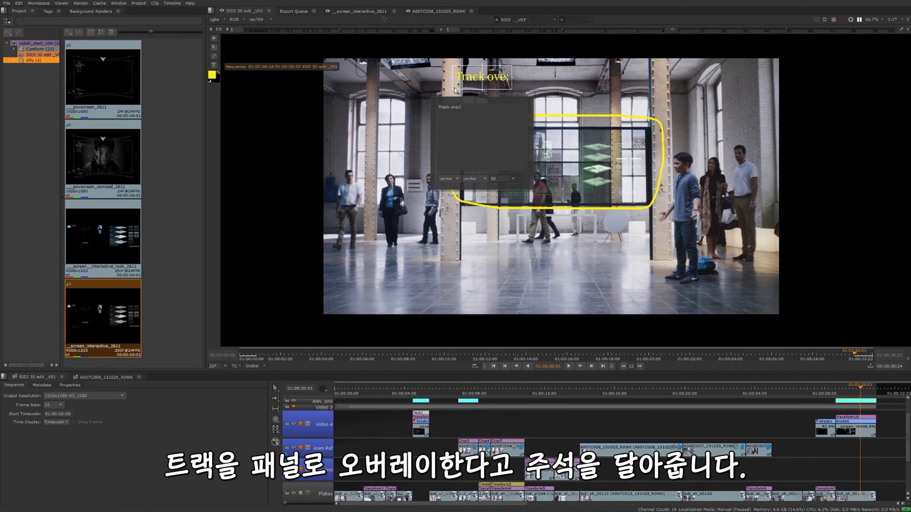
text(rlay t)
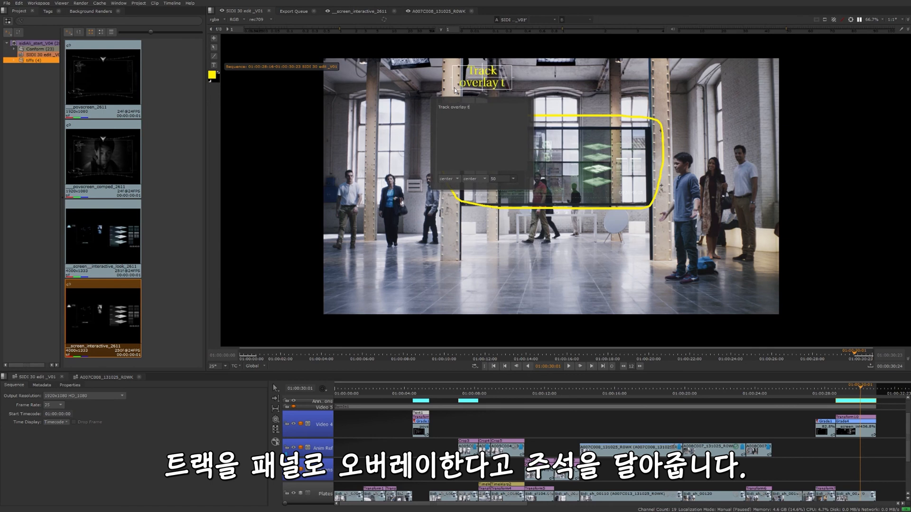
text(o panel)
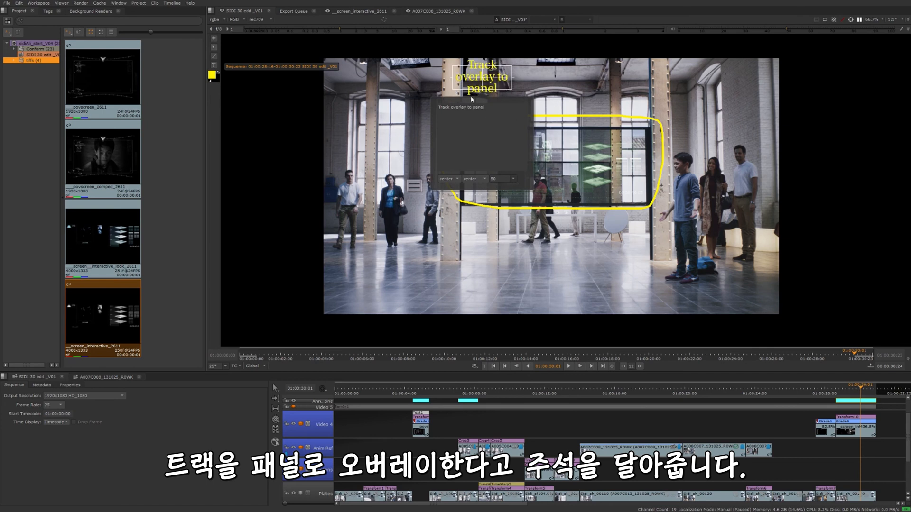
mouse_move(508, 81)
mouse_down()
mouse_move(597, 169)
mouse_move(578, 143)
mouse_move(615, 142)
mouse_move(562, 103)
mouse_move(683, 101)
mouse_move(522, 99)
mouse_up()
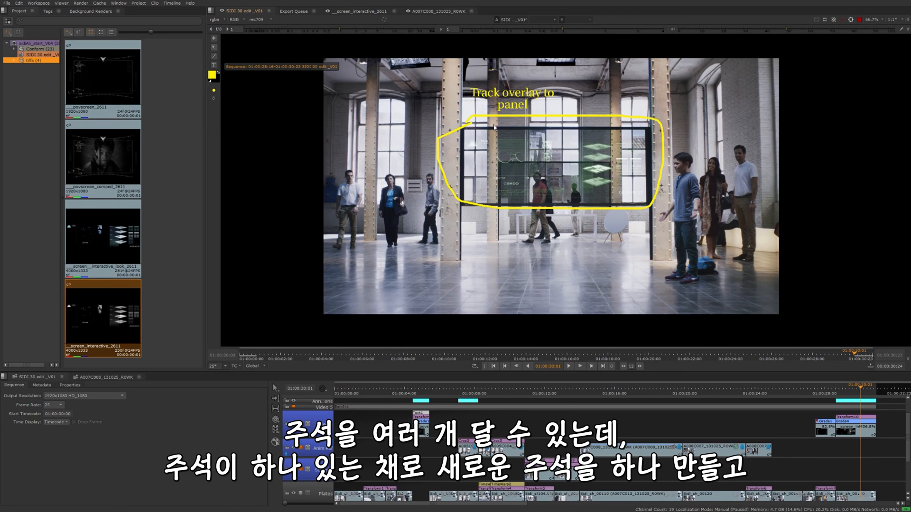
Create a second Sequence annotation on the same shot and draw a tall blue oval from the panel's left part down to the floor
click(214, 38)
click(264, 56)
click(211, 75)
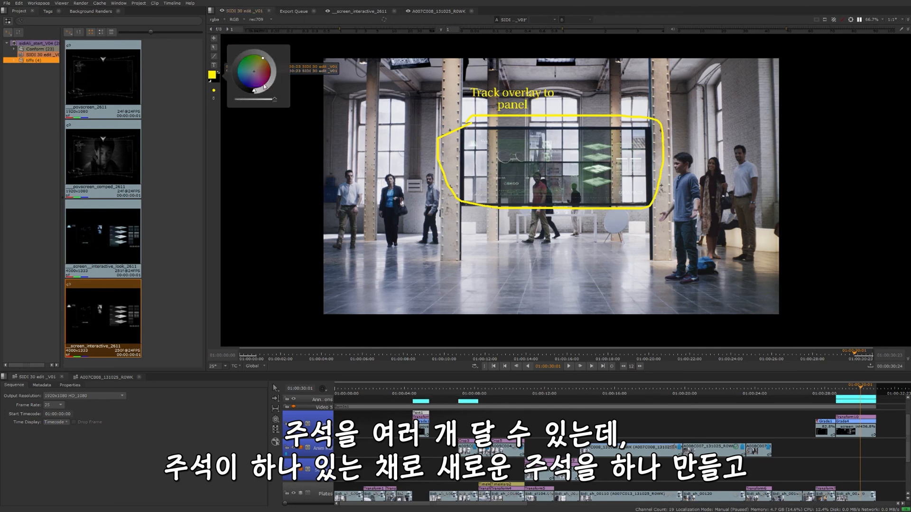
click(245, 84)
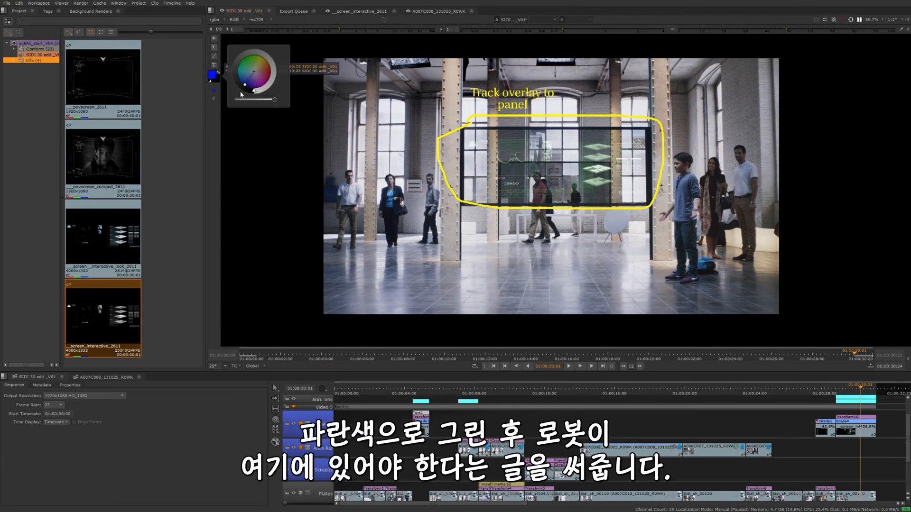
click(215, 57)
mouse_move(472, 144)
mouse_down()
mouse_move(449, 168)
mouse_move(440, 244)
mouse_move(464, 289)
mouse_move(522, 294)
mouse_move(544, 212)
mouse_move(499, 133)
mouse_move(461, 152)
mouse_up()
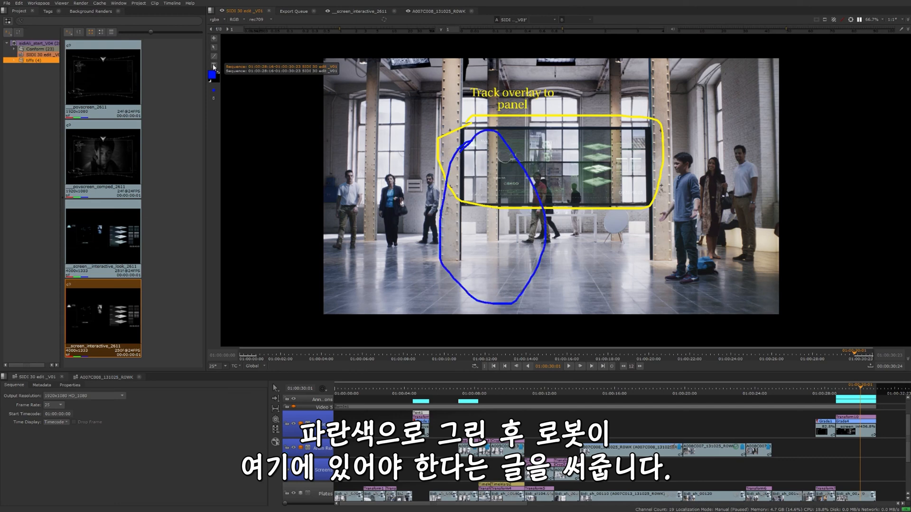
Add the blue text note "Robot goes here" and place it inside the lower part of the blue oval
click(373, 280)
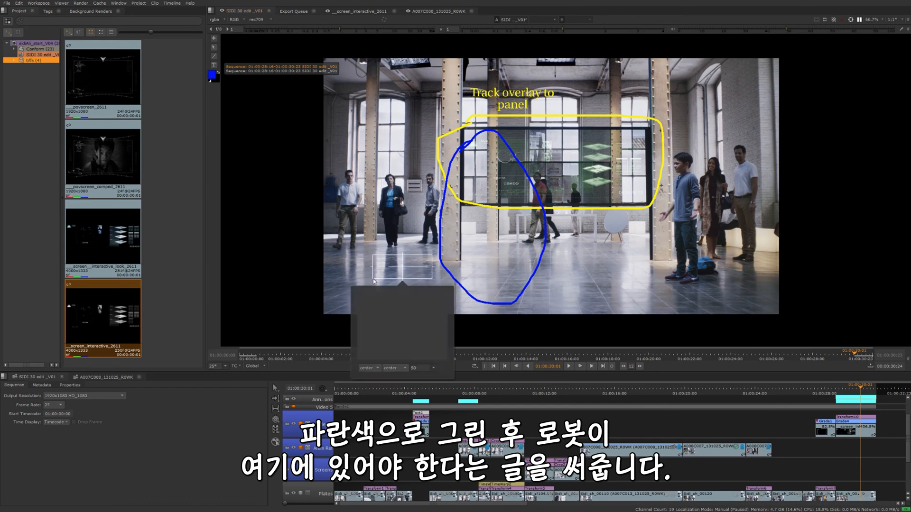
text(Robot goes here)
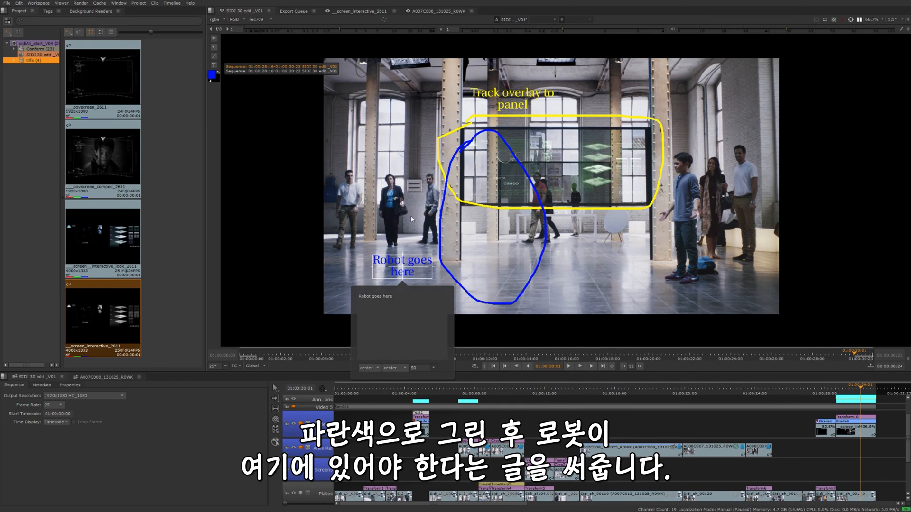
drag(402, 265, 495, 271)
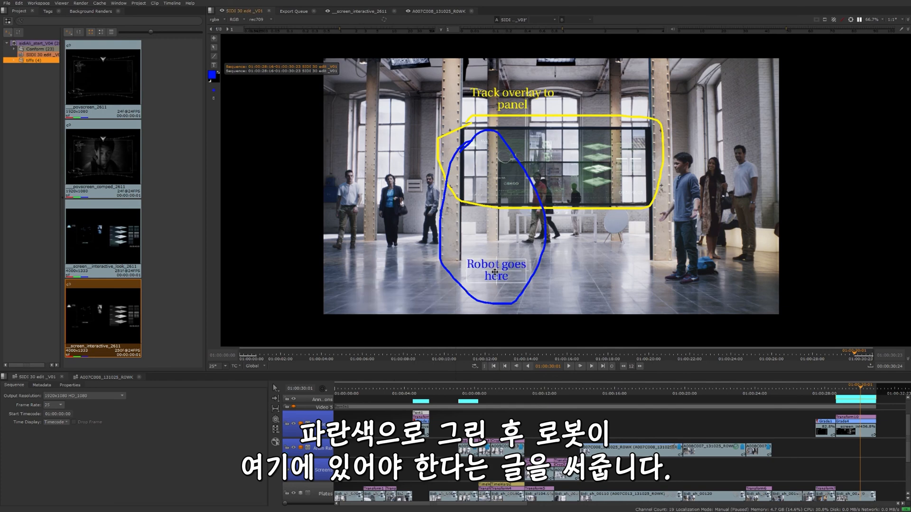